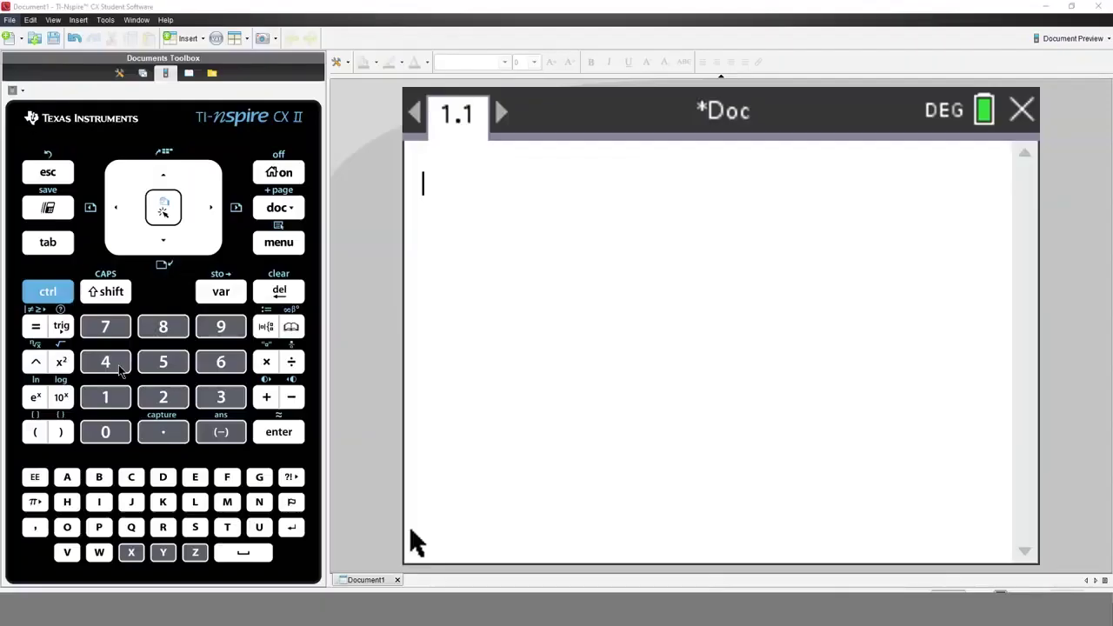
Step: Compute 4! with the Probability menu's factorial, giving 24
{"action": "left_click", "coordinate": [120, 370]}
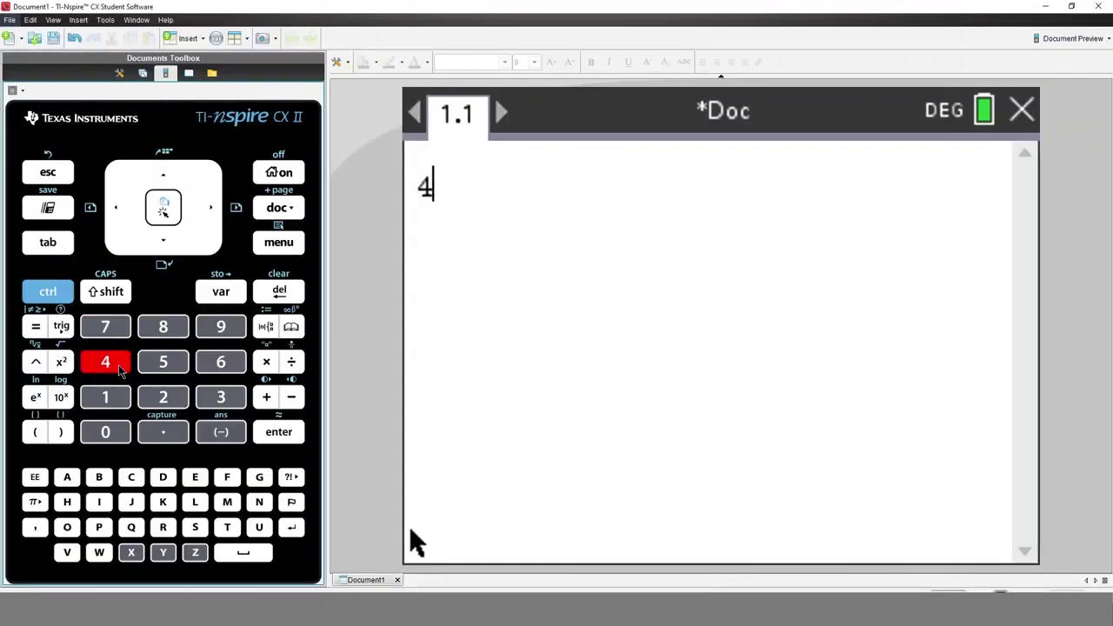
{"action": "left_click", "coordinate": [279, 242]}
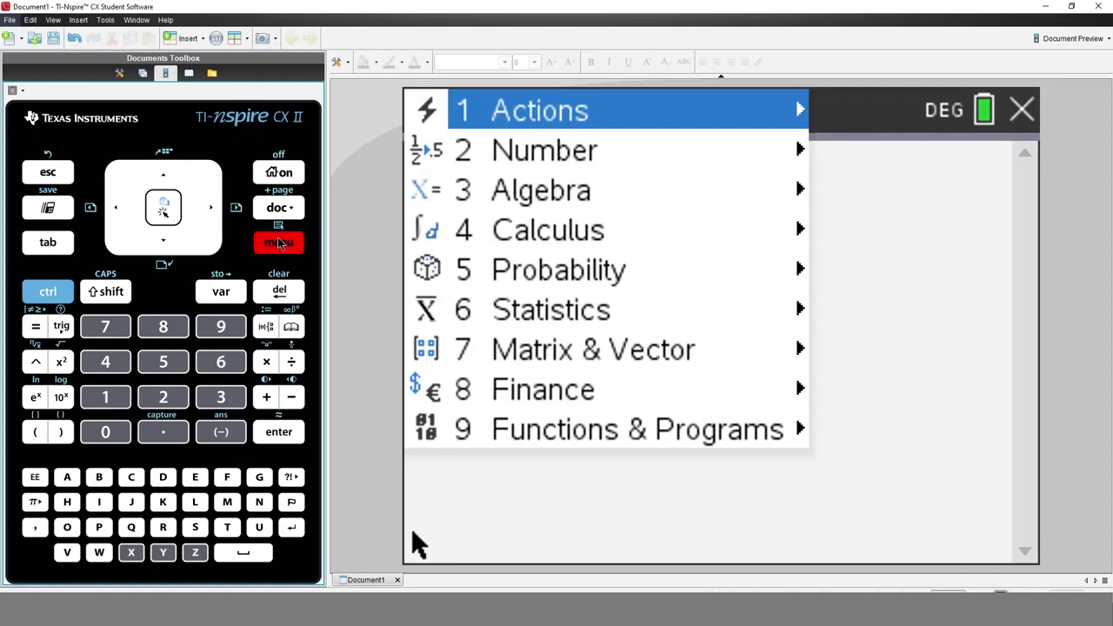
{"action": "left_click", "coordinate": [157, 369]}
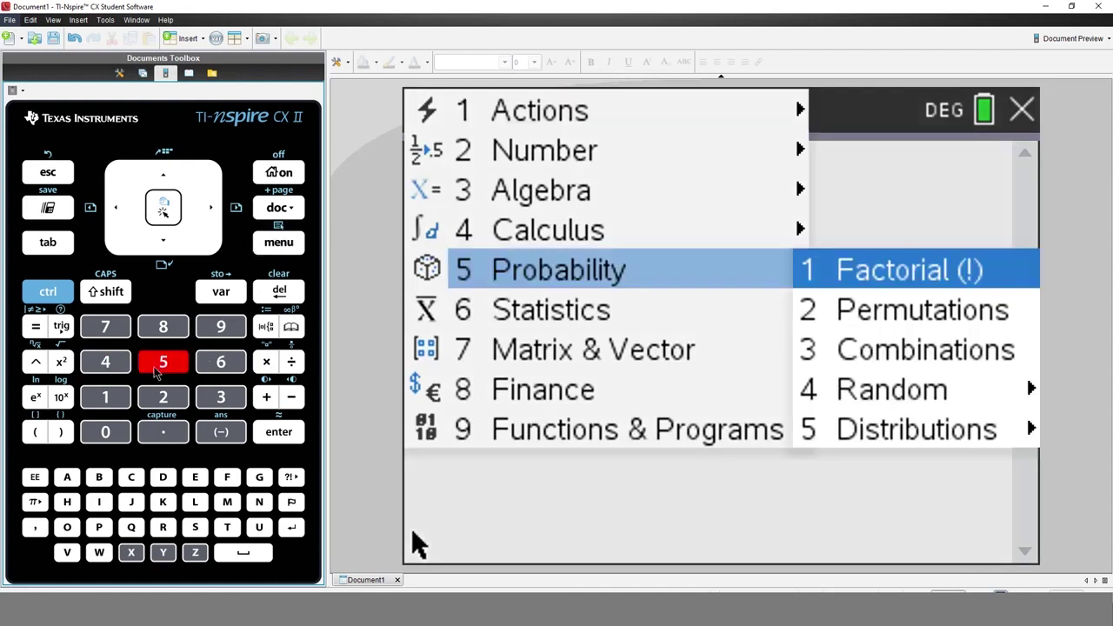
{"action": "left_click", "coordinate": [119, 398]}
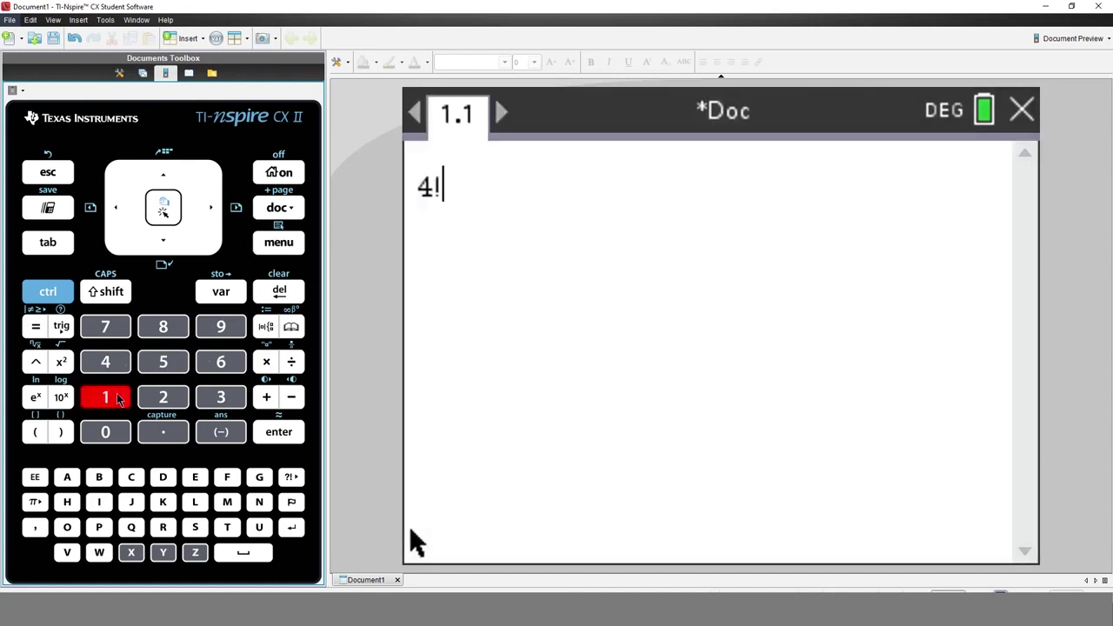
{"action": "left_click", "coordinate": [275, 439]}
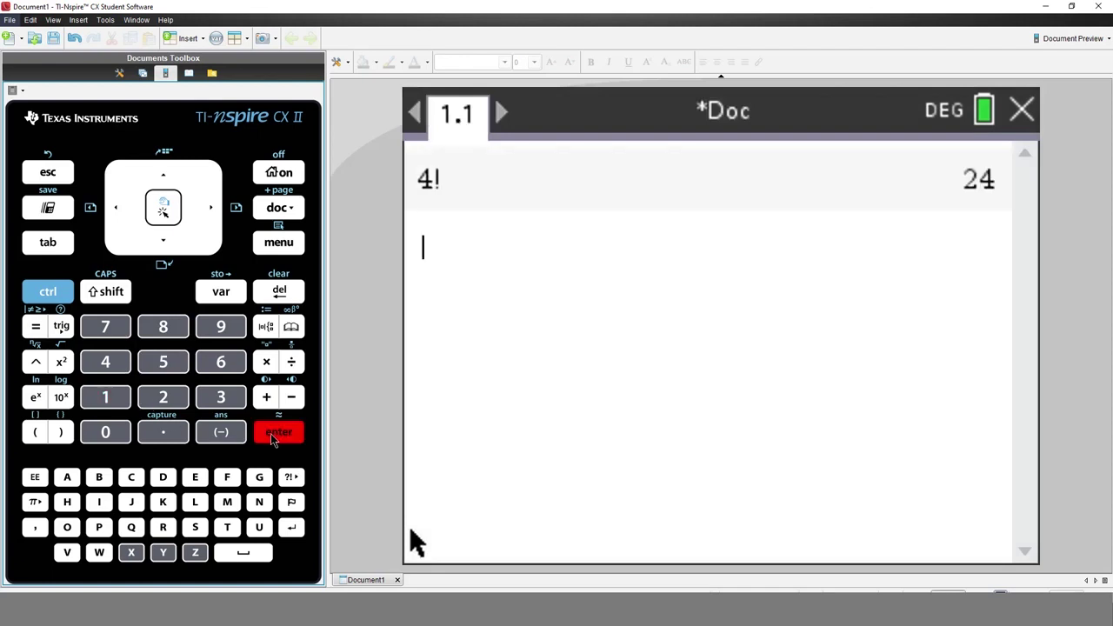
Step: Evaluate the product 4×3×2×1, which also gives 24
{"action": "left_click", "coordinate": [126, 368]}
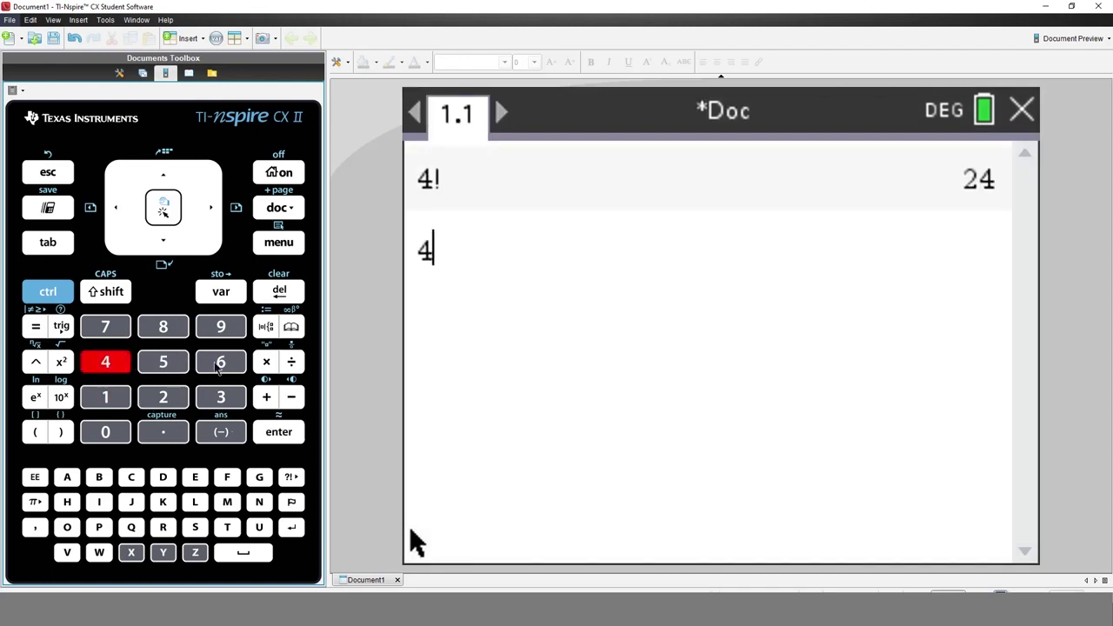
{"action": "left_click", "coordinate": [266, 362]}
{"action": "left_click", "coordinate": [221, 397]}
{"action": "left_click", "coordinate": [266, 362]}
{"action": "left_click", "coordinate": [163, 398]}
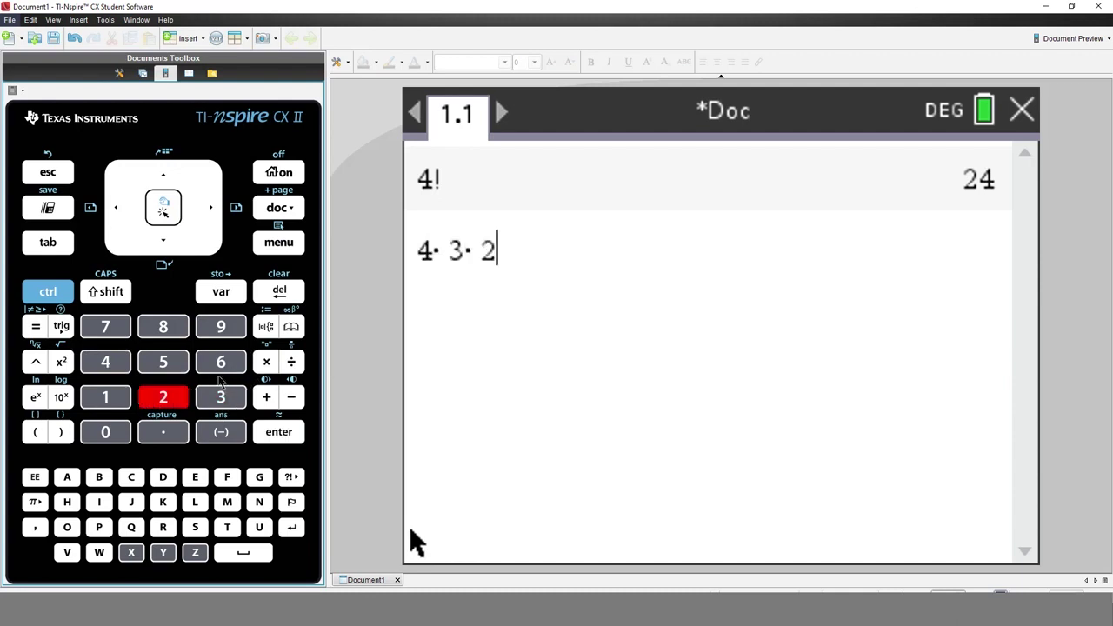
{"action": "left_click", "coordinate": [266, 362]}
{"action": "left_click", "coordinate": [121, 400]}
{"action": "left_click", "coordinate": [279, 432]}
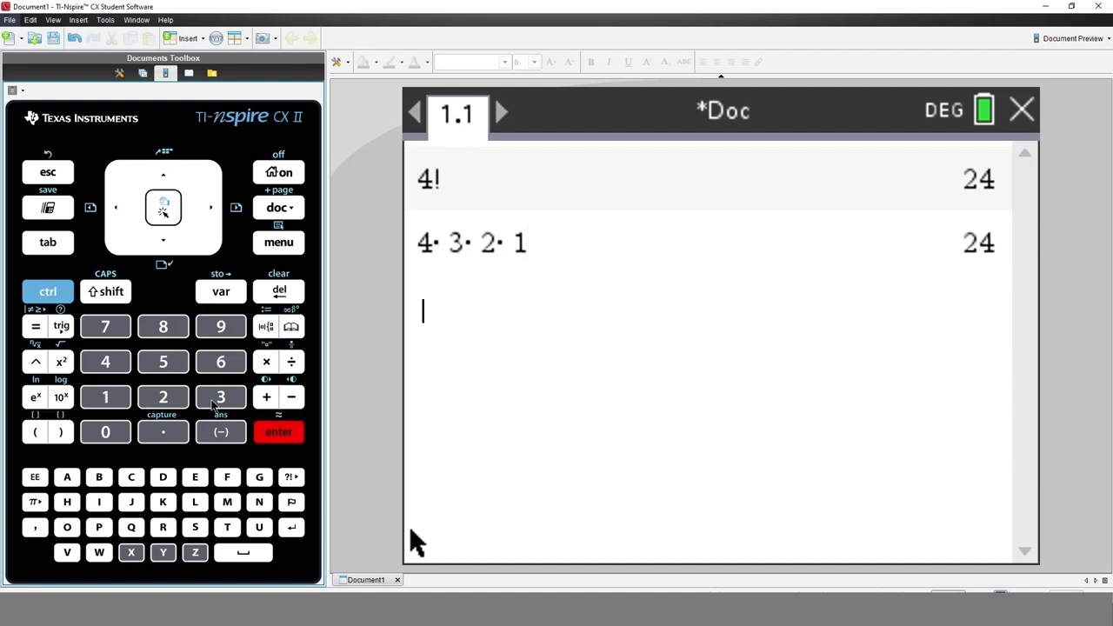
Step: Compute 3! using the ! symbol from the special-symbols palette, giving 6
{"action": "left_click", "coordinate": [214, 405]}
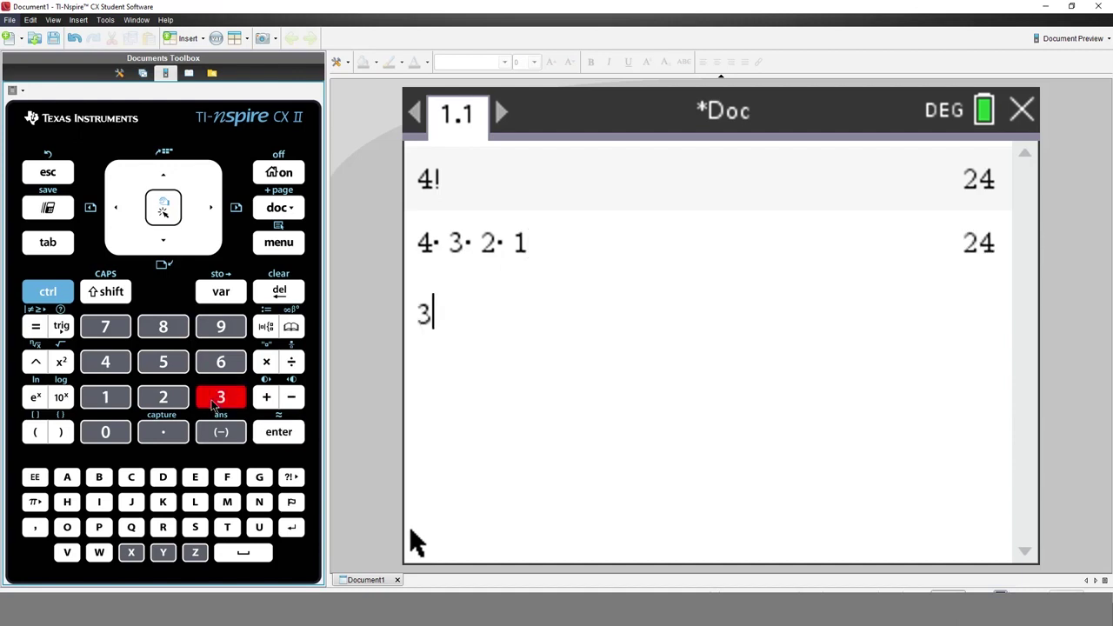
{"action": "left_click", "coordinate": [289, 478]}
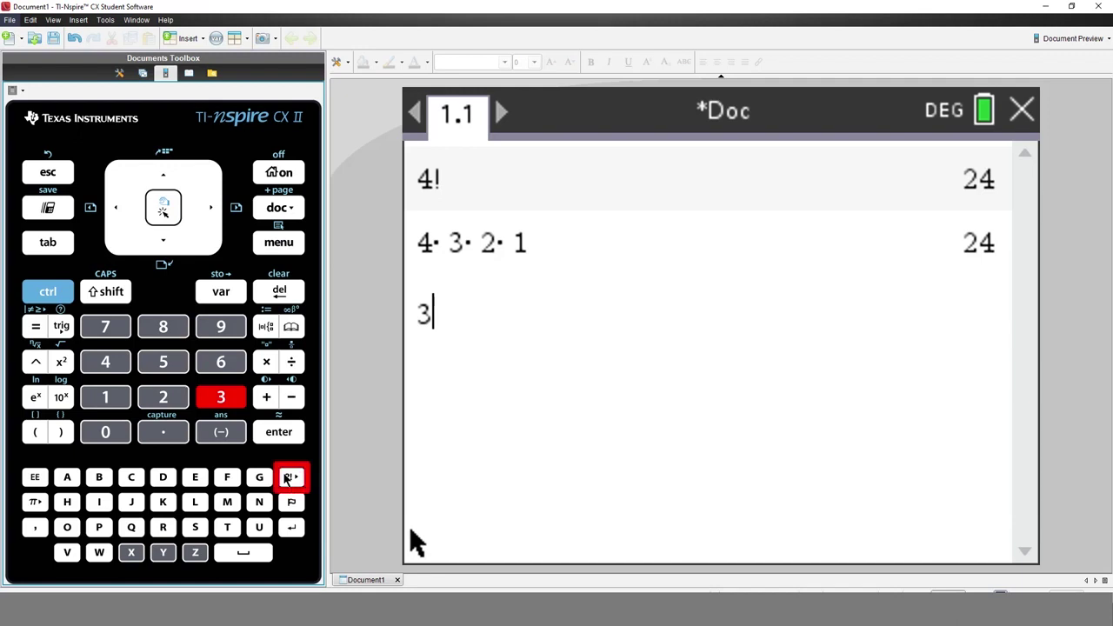
{"action": "left_click", "coordinate": [289, 477]}
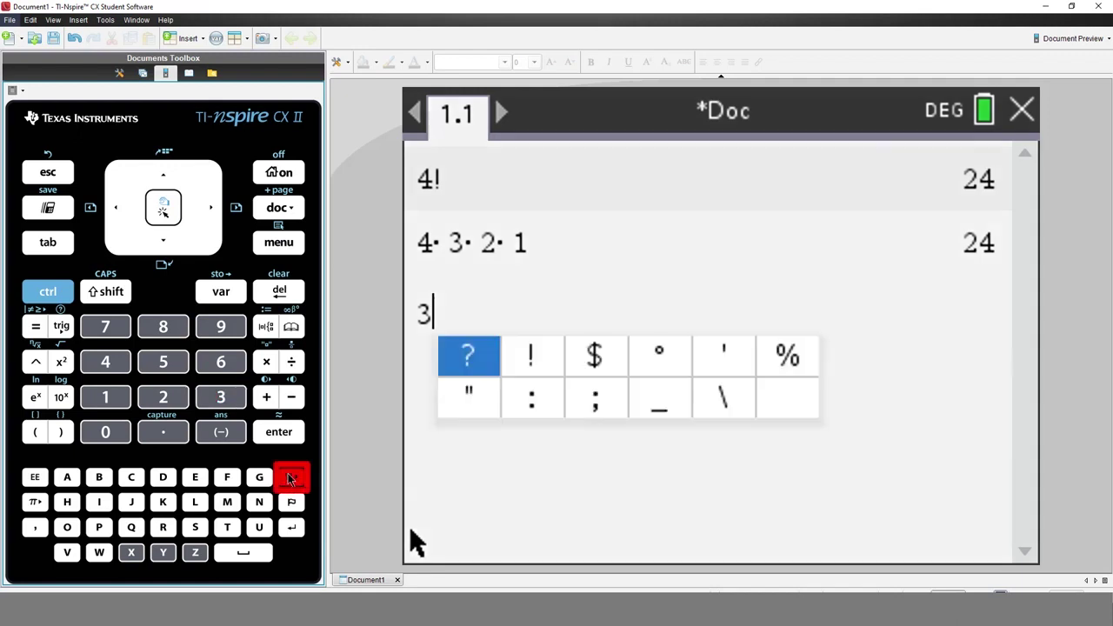
{"action": "left_click", "coordinate": [289, 477]}
{"action": "left_click", "coordinate": [289, 441]}
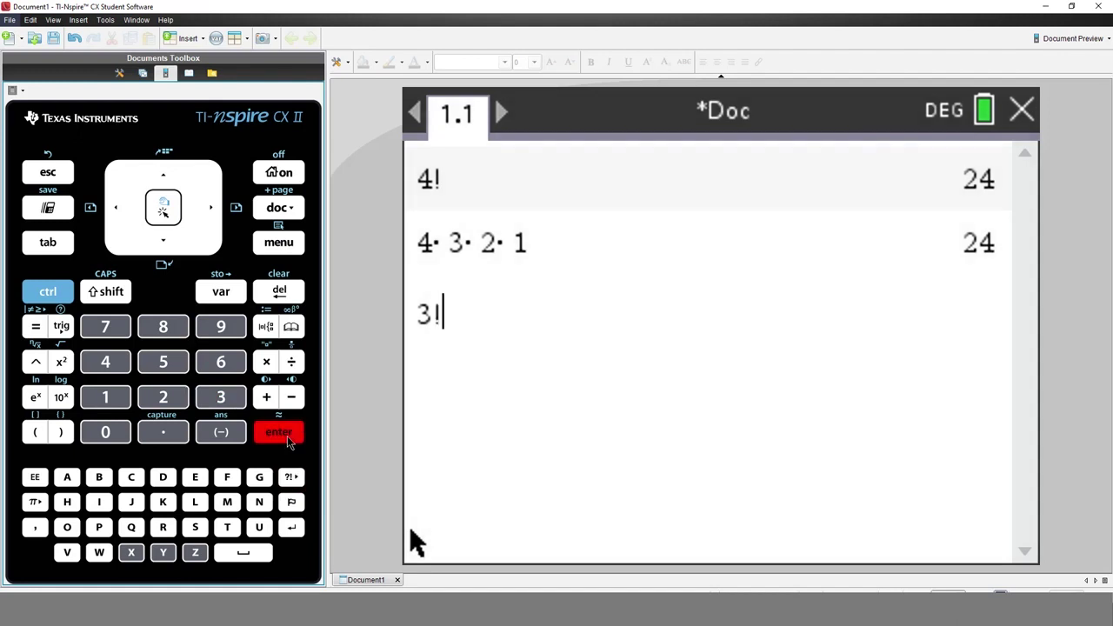
{"action": "left_click", "coordinate": [289, 441]}
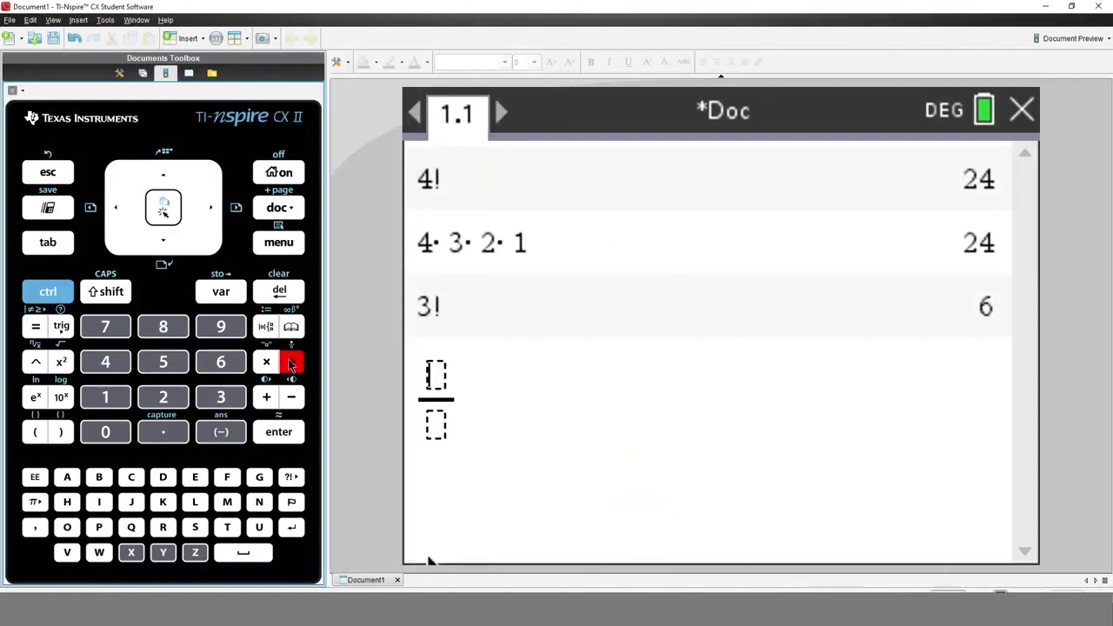
Step: Enter 4! over 2! in the fraction template and evaluate it to 12
{"action": "left_click", "coordinate": [122, 369]}
{"action": "left_click", "coordinate": [291, 482]}
{"action": "key", "text": "Right"}
{"action": "key", "text": "Return"}
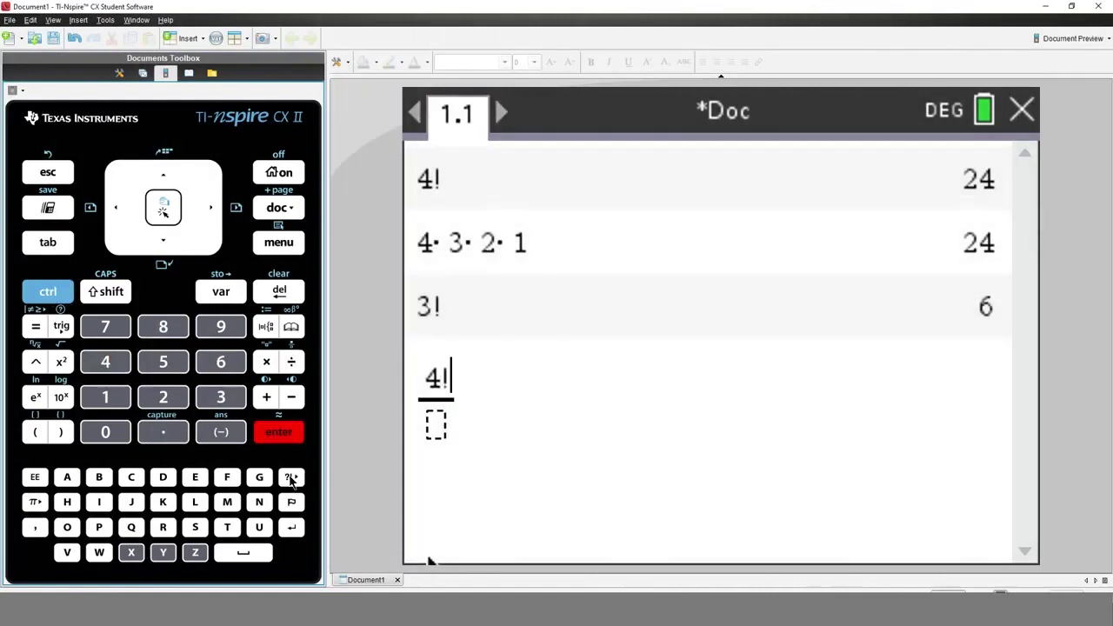
{"action": "key", "text": "Tab"}
{"action": "type", "text": "2"}
{"action": "left_click", "coordinate": [291, 481]}
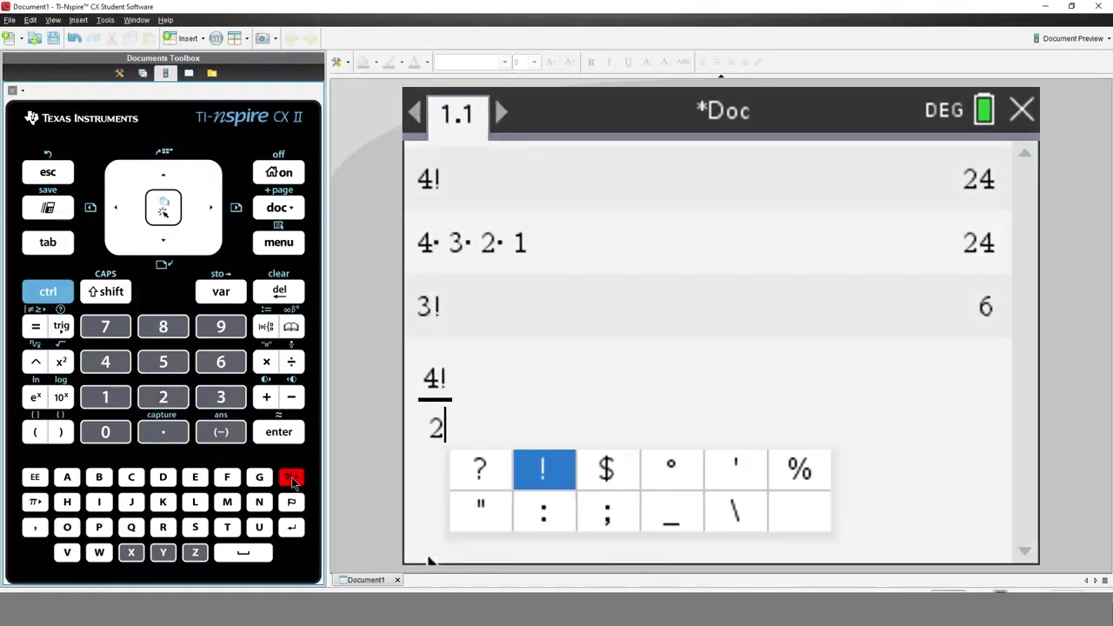
{"action": "key", "text": "Return"}
{"action": "key", "text": "Return"}
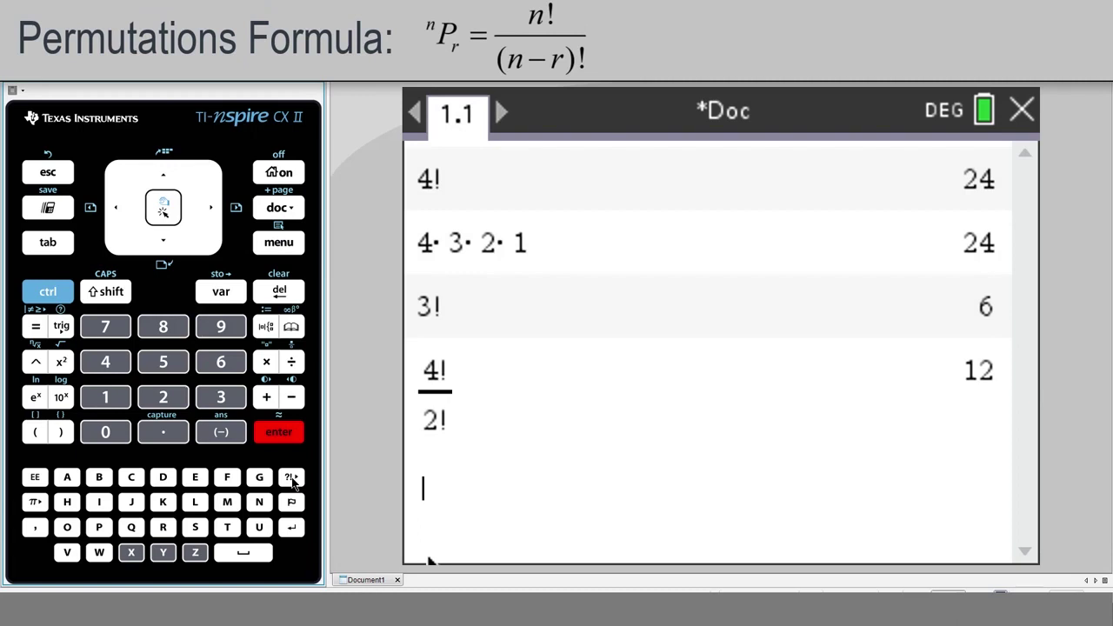
Step: Insert the Permutations function and evaluate nPr(4,2), giving 12
{"action": "left_click", "coordinate": [279, 244]}
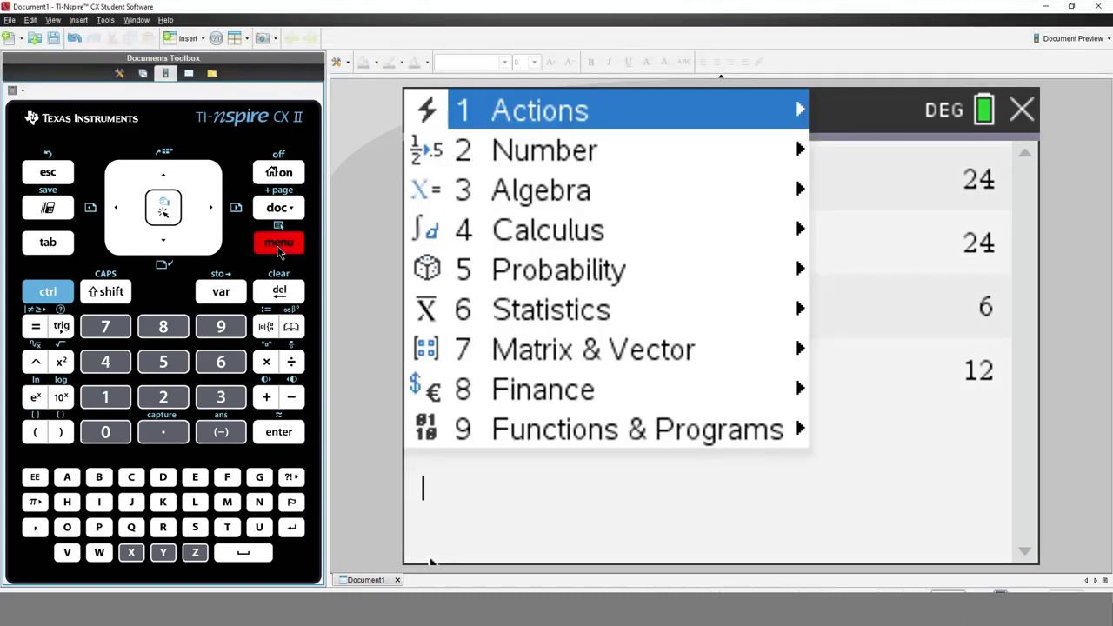
{"action": "left_click", "coordinate": [161, 368]}
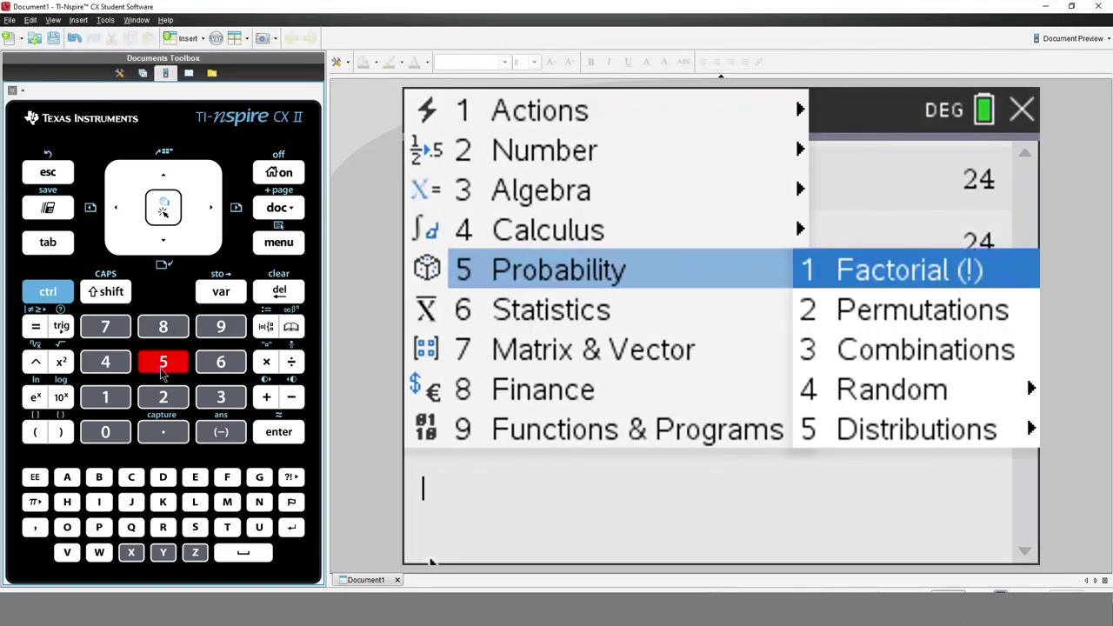
{"action": "left_click", "coordinate": [165, 243]}
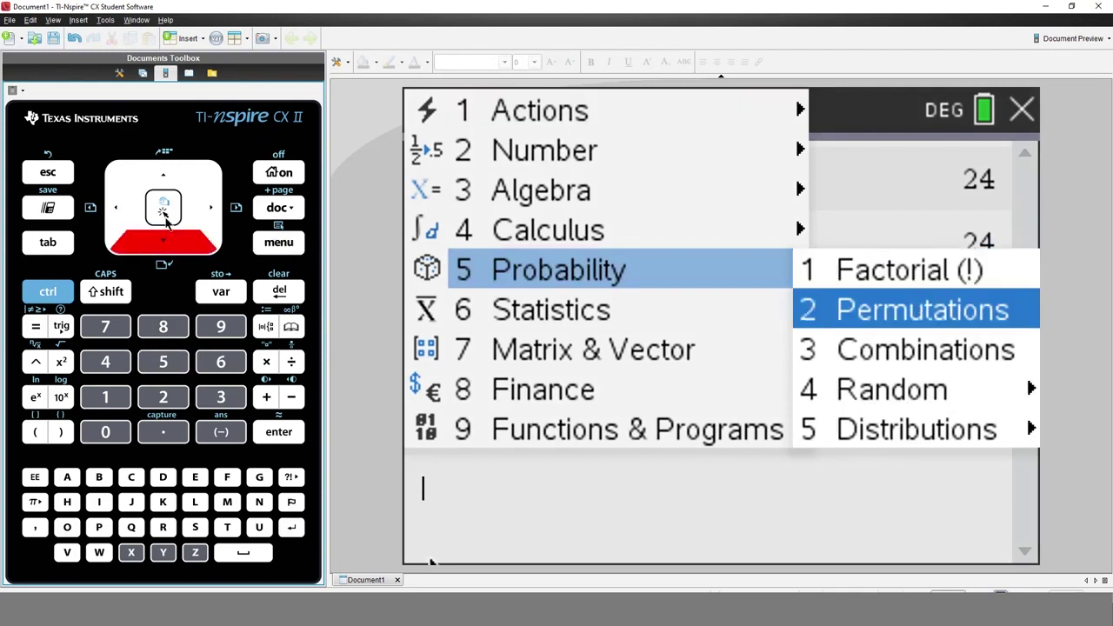
{"action": "left_click", "coordinate": [167, 218]}
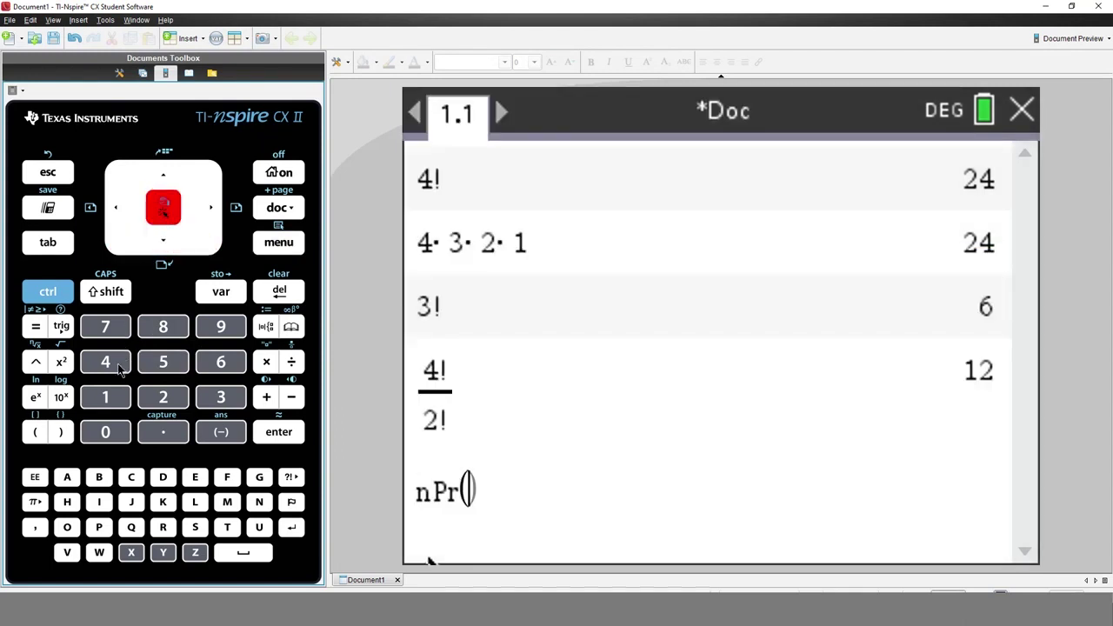
{"action": "left_click", "coordinate": [127, 365]}
{"action": "left_click", "coordinate": [35, 529]}
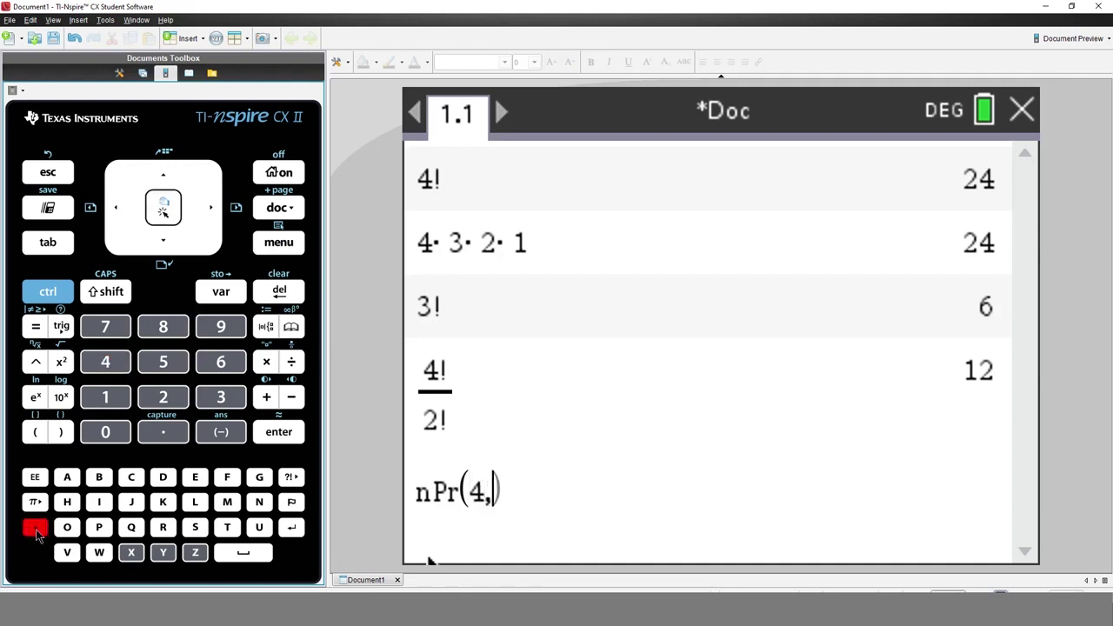
{"action": "left_click", "coordinate": [165, 395]}
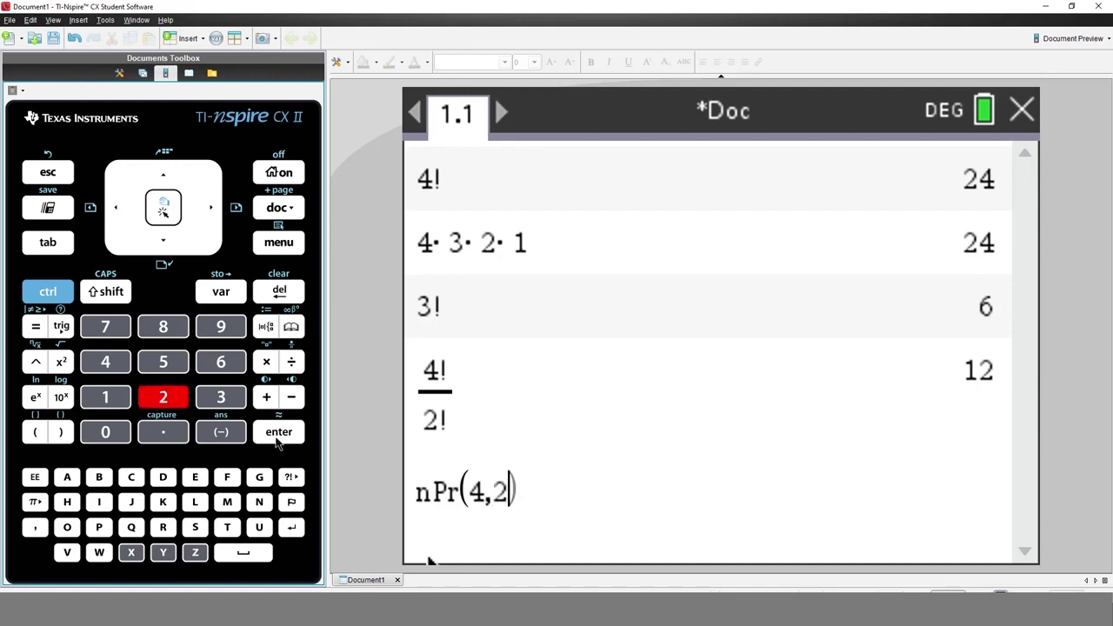
{"action": "left_click", "coordinate": [278, 433]}
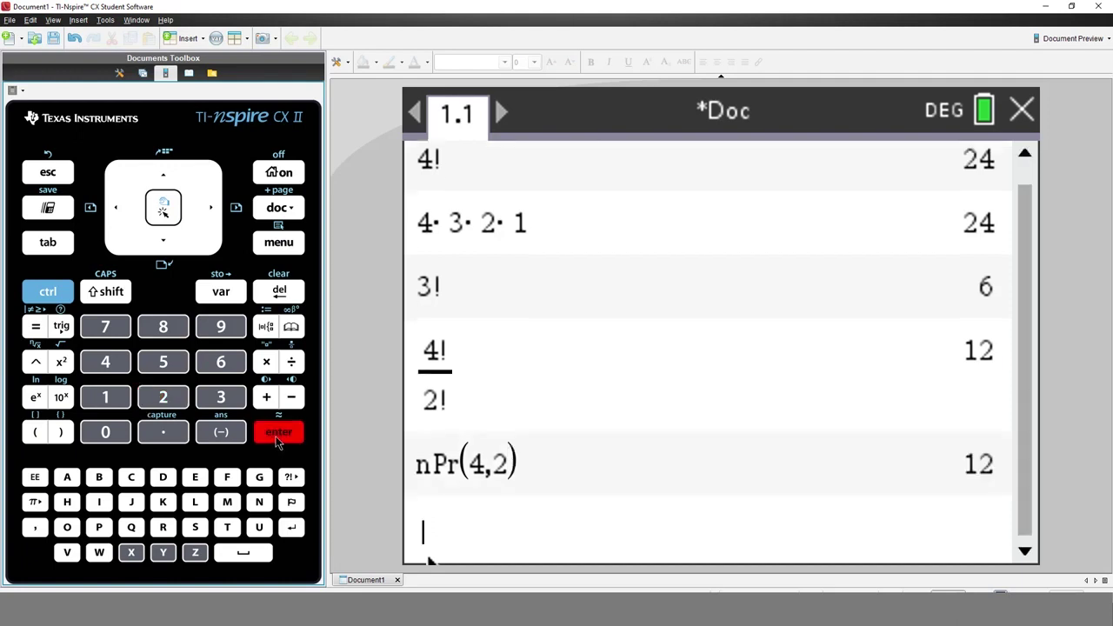
Step: Evaluate nPr(4,3) with the Permutations function, giving 24
{"action": "left_click", "coordinate": [283, 241]}
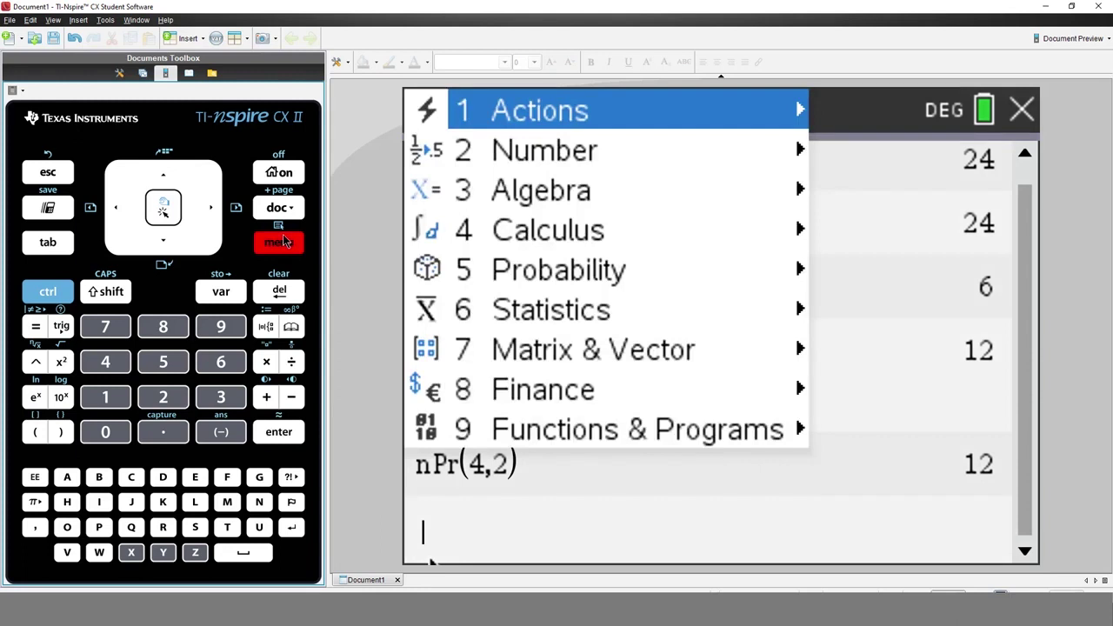
{"action": "left_click", "coordinate": [174, 366]}
{"action": "left_click", "coordinate": [171, 404]}
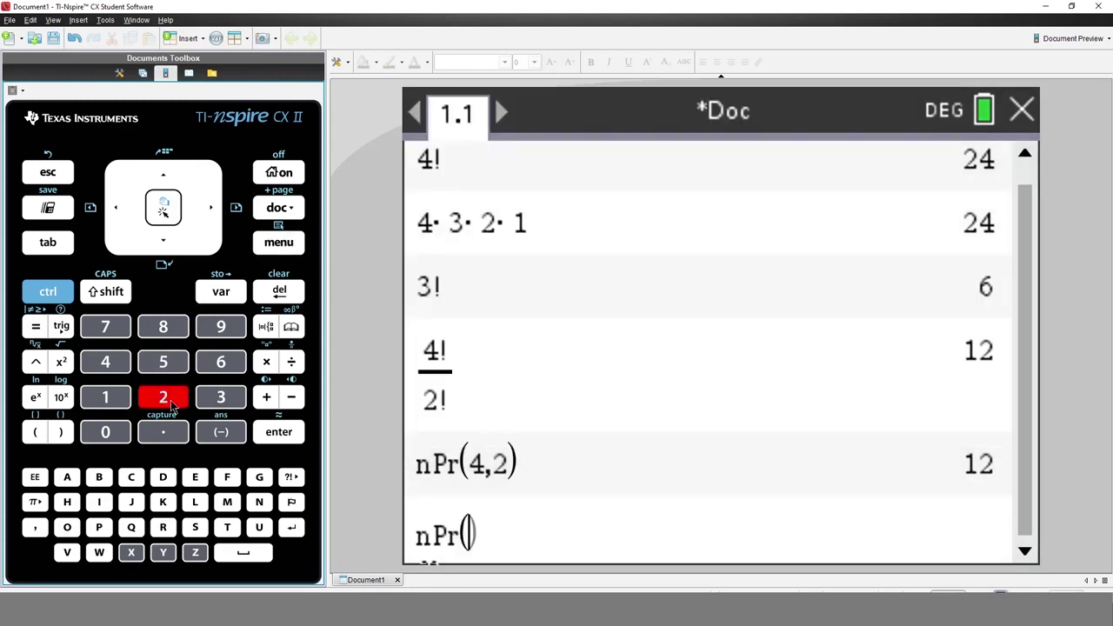
{"action": "left_click", "coordinate": [114, 368]}
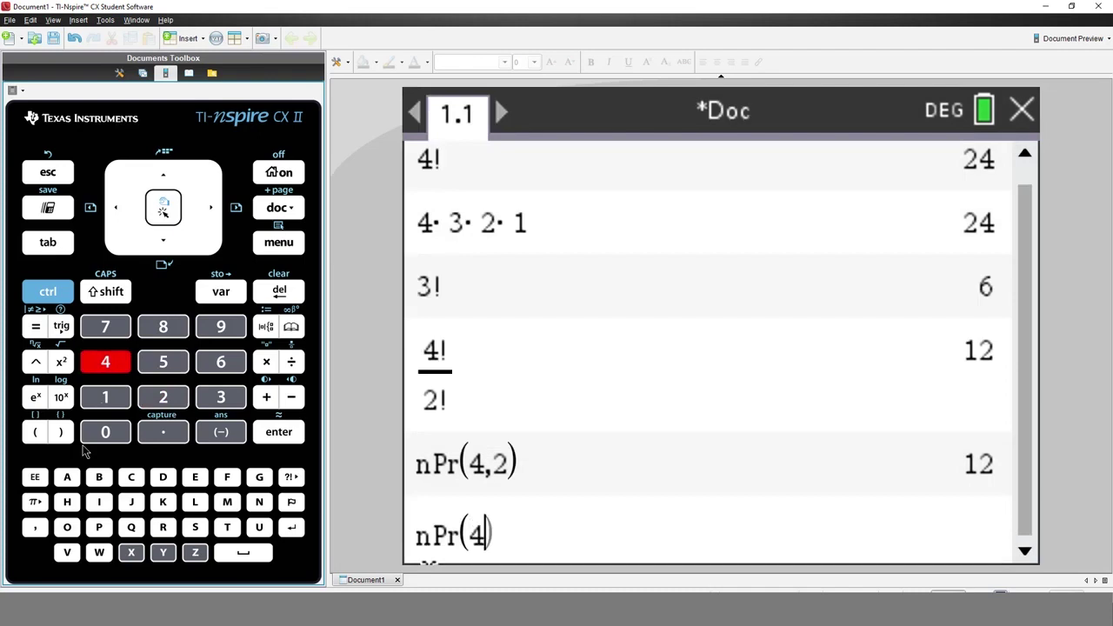
{"action": "left_click", "coordinate": [36, 529]}
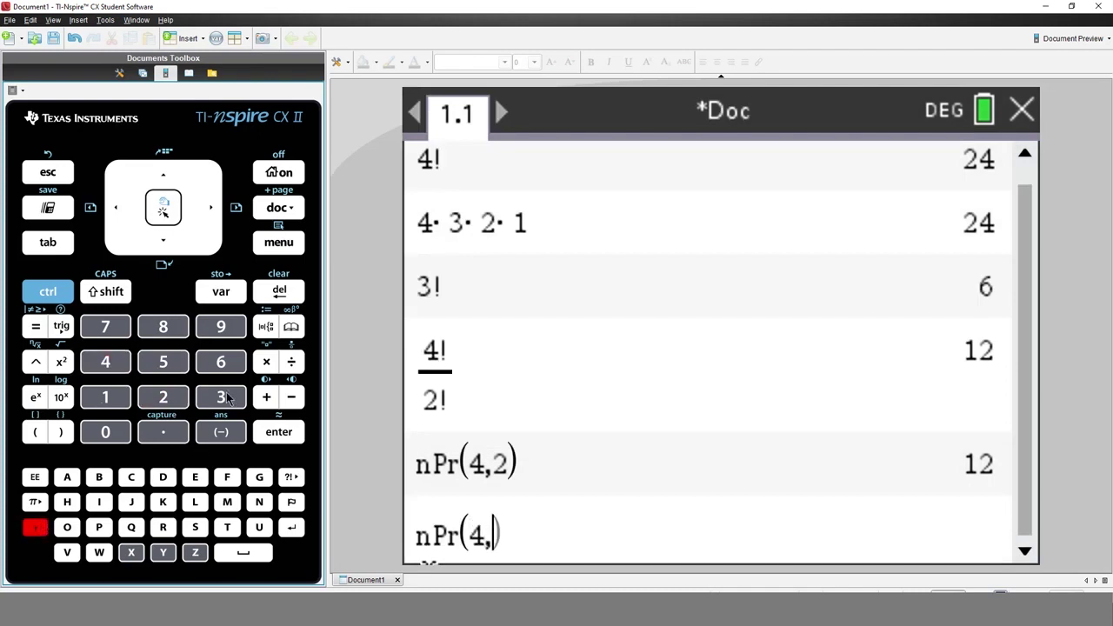
{"action": "left_click", "coordinate": [228, 398]}
{"action": "left_click", "coordinate": [277, 438]}
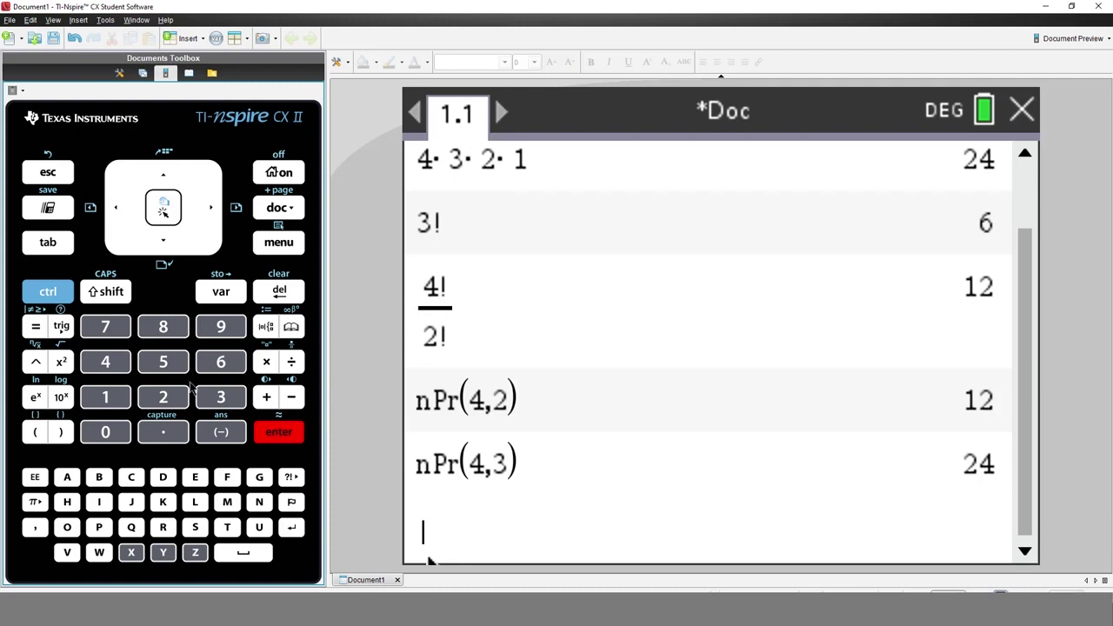
Step: Evaluate nPr(4,2)/2!, recalled from history into a fraction, giving 6
{"action": "left_click", "coordinate": [292, 362]}
{"action": "left_click", "coordinate": [152, 177]}
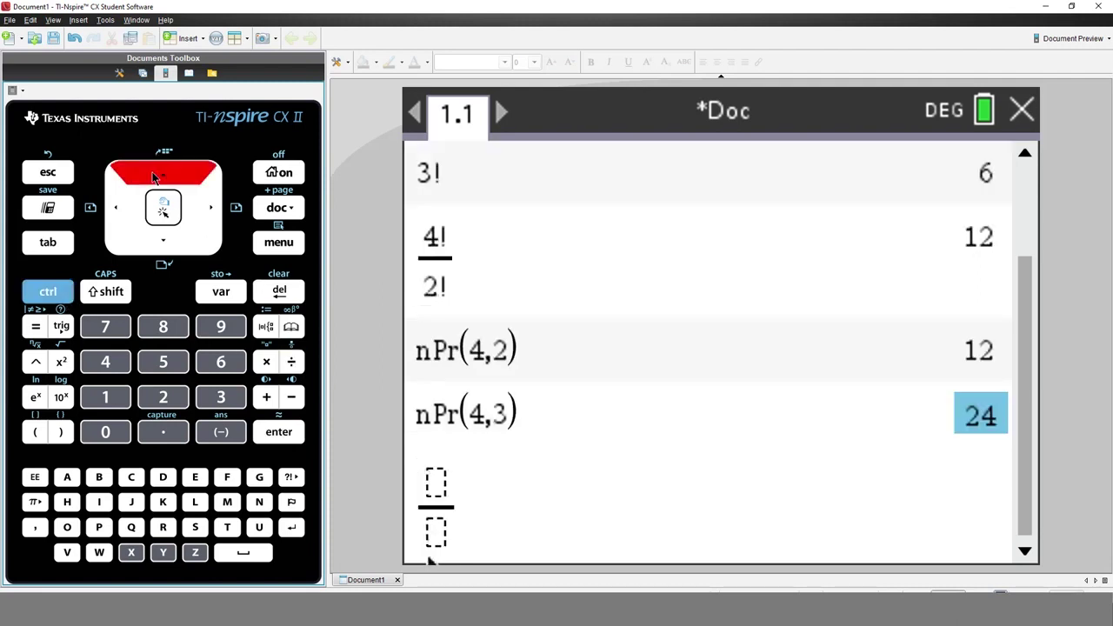
{"action": "left_click", "coordinate": [153, 177]}
{"action": "left_click", "coordinate": [152, 177]}
{"action": "left_click", "coordinate": [152, 176]}
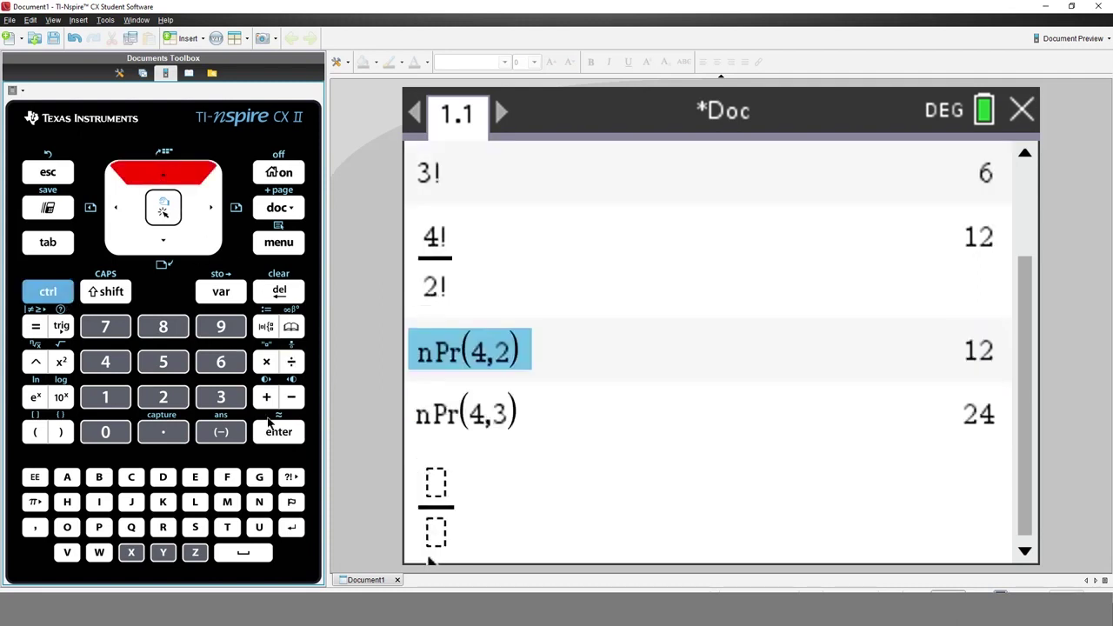
{"action": "left_click", "coordinate": [279, 435]}
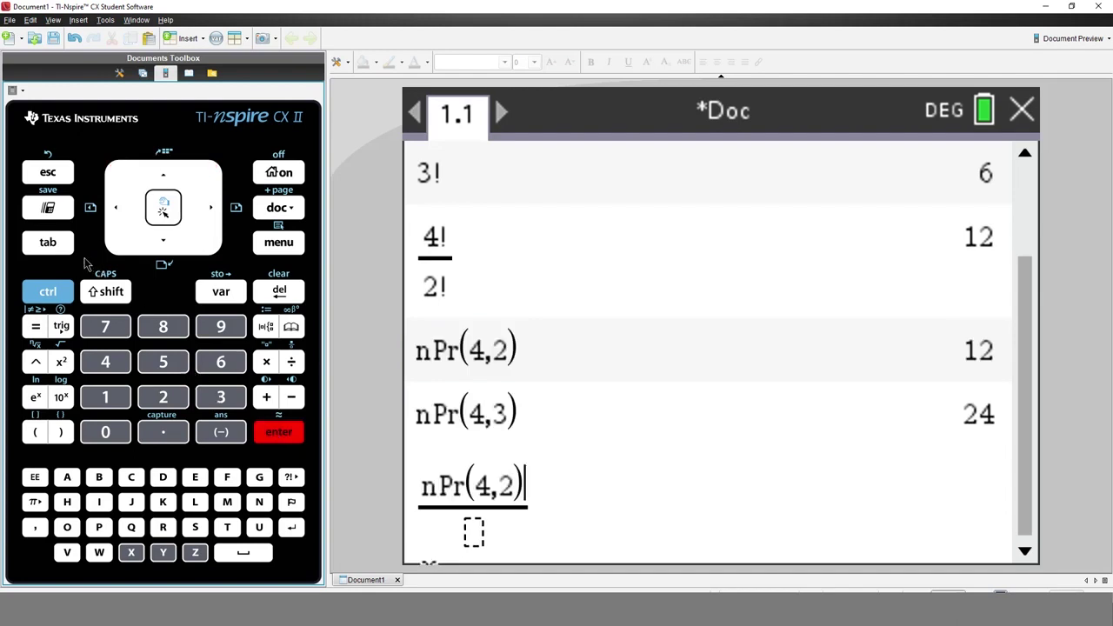
{"action": "left_click", "coordinate": [57, 251]}
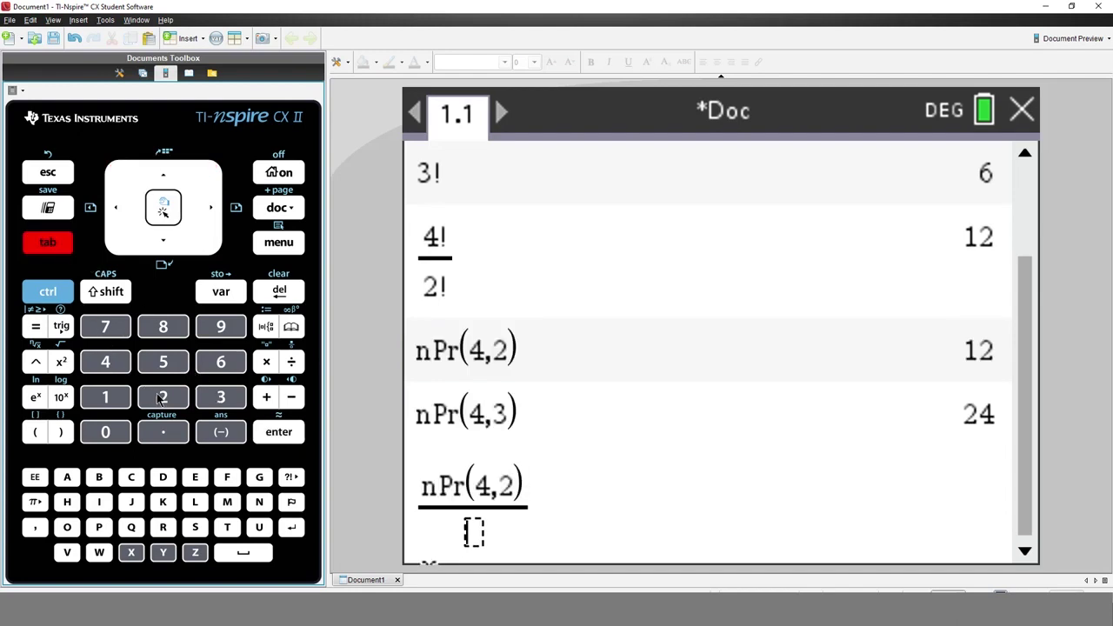
{"action": "left_click", "coordinate": [159, 399]}
{"action": "left_click", "coordinate": [292, 479]}
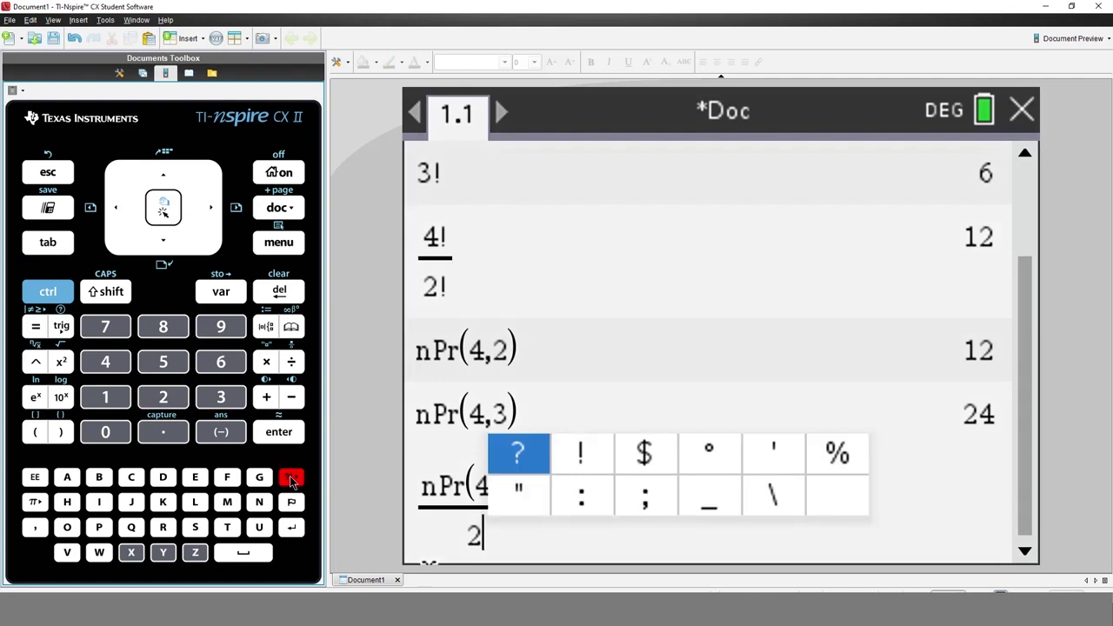
{"action": "left_click", "coordinate": [292, 478]}
{"action": "key", "text": "Return"}
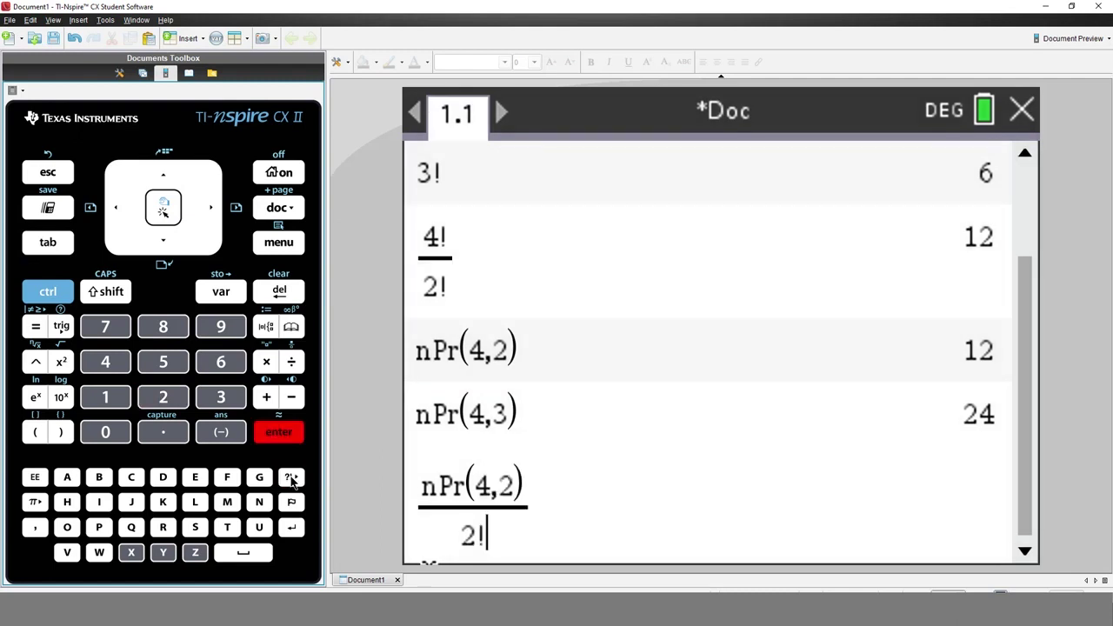
{"action": "key", "text": "Return"}
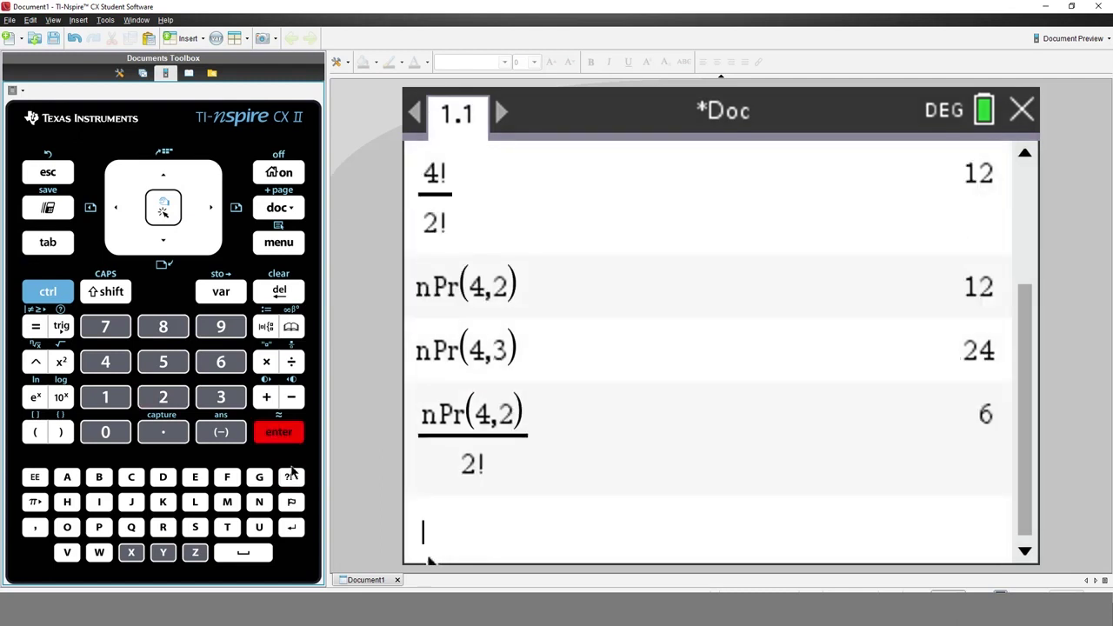
Step: Insert the Combinations function and evaluate nCr(4,2), giving 6
{"action": "left_click", "coordinate": [276, 252]}
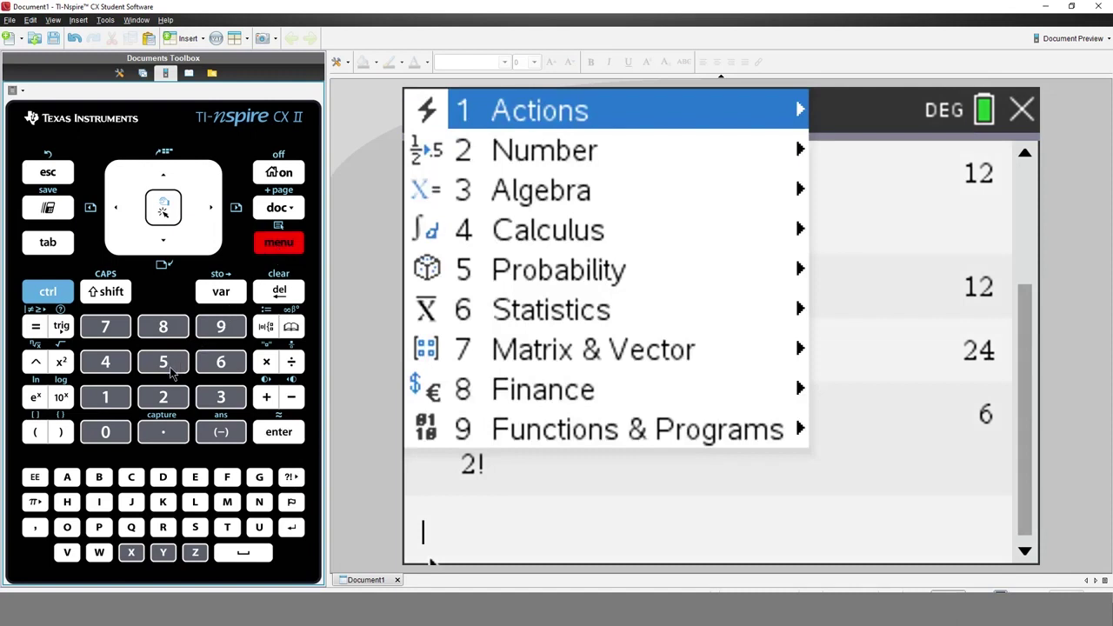
{"action": "left_click", "coordinate": [169, 369]}
{"action": "left_click", "coordinate": [170, 247]}
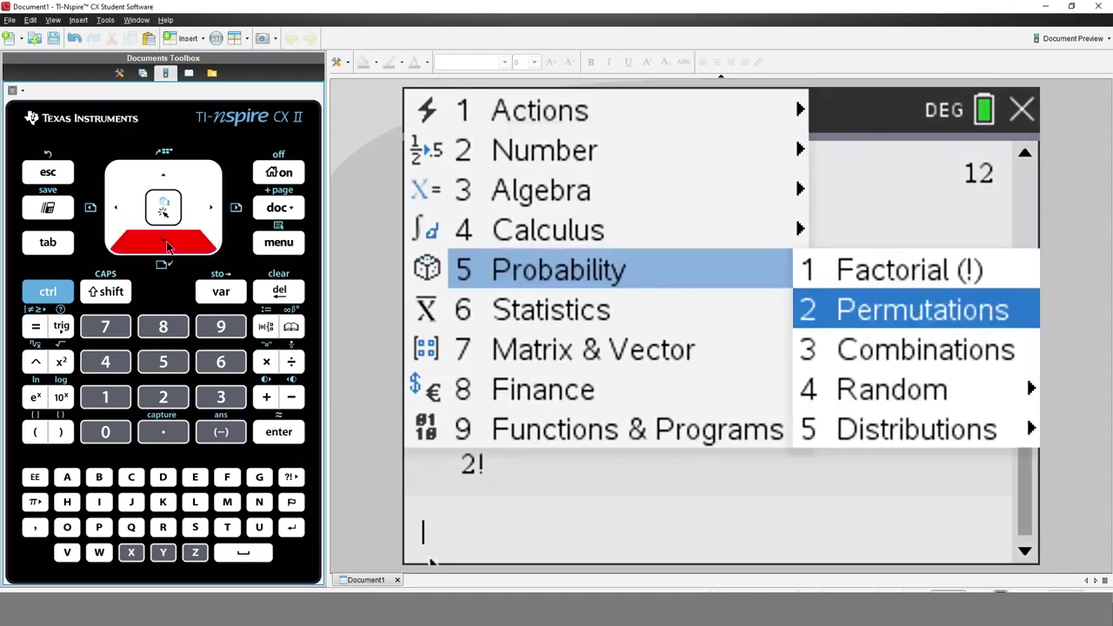
{"action": "left_click", "coordinate": [169, 247]}
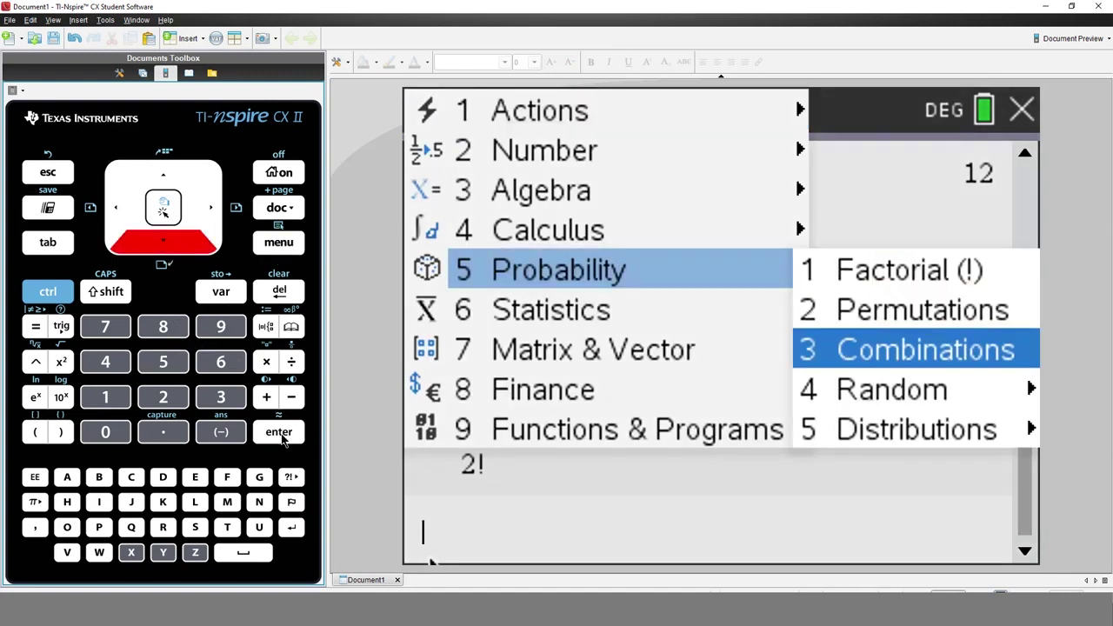
{"action": "left_click", "coordinate": [282, 437]}
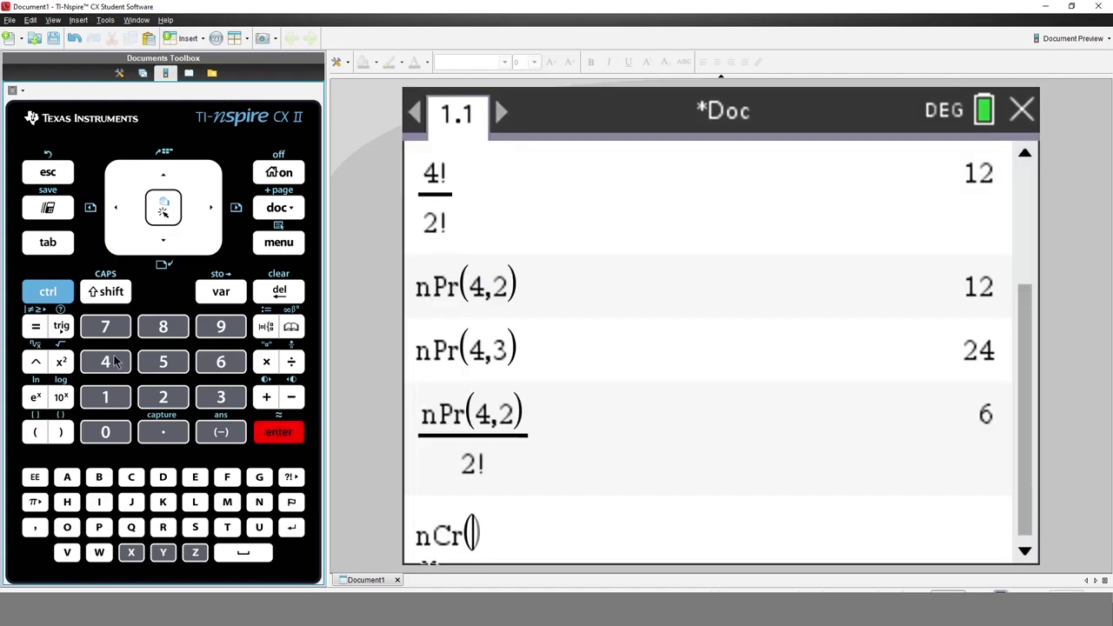
{"action": "left_click", "coordinate": [111, 367]}
{"action": "left_click", "coordinate": [34, 527]}
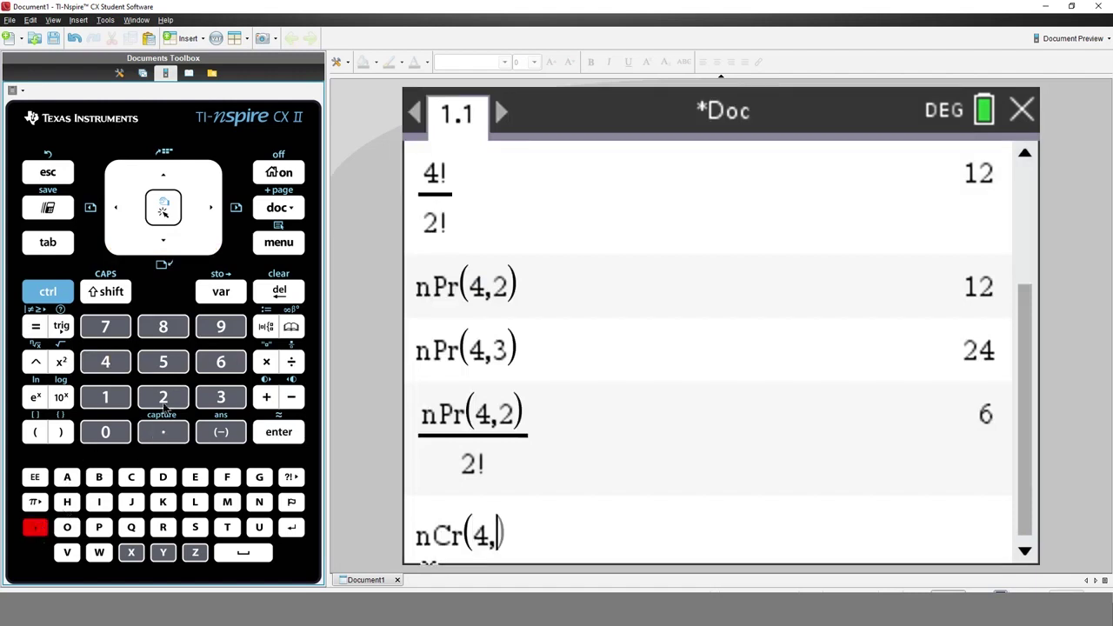
{"action": "left_click", "coordinate": [163, 398]}
{"action": "left_click", "coordinate": [275, 436]}
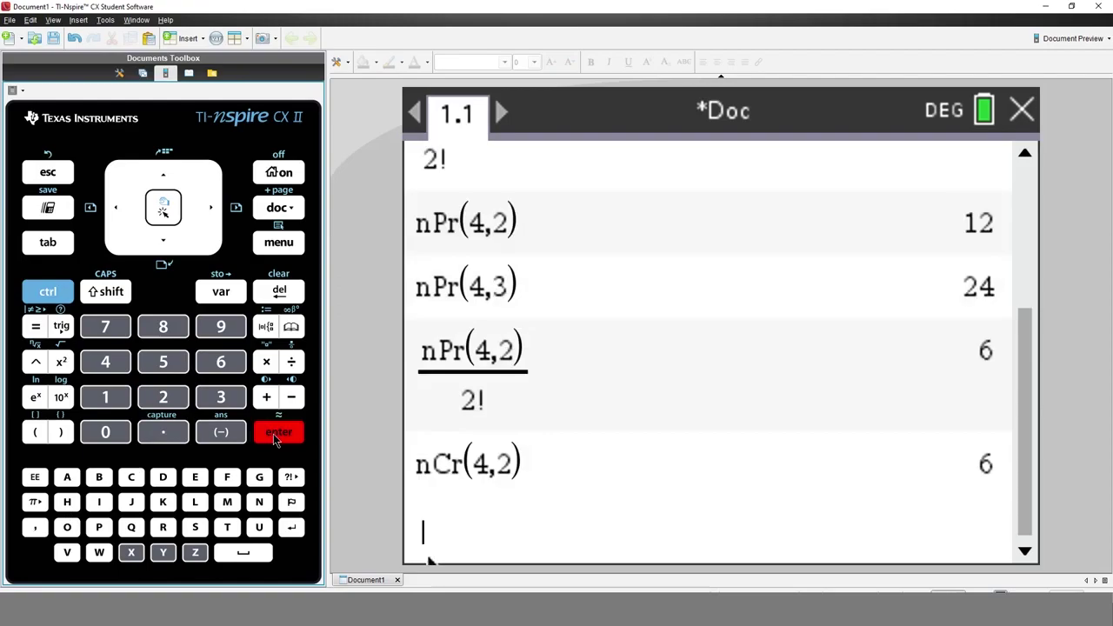